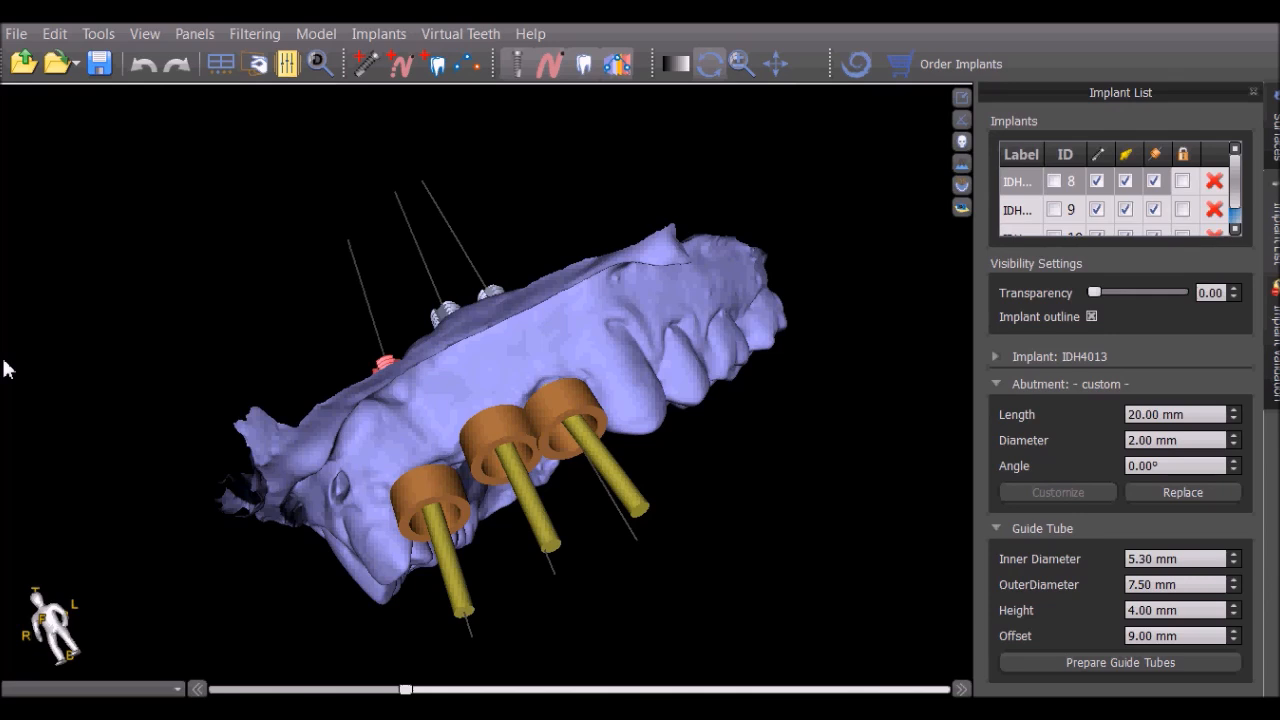
Step: Set the custom abutment length of the selected implant to 10 mm
click(1137, 414)
key(BackSpace)
key(BackSpace)
text(1)
key(Return)
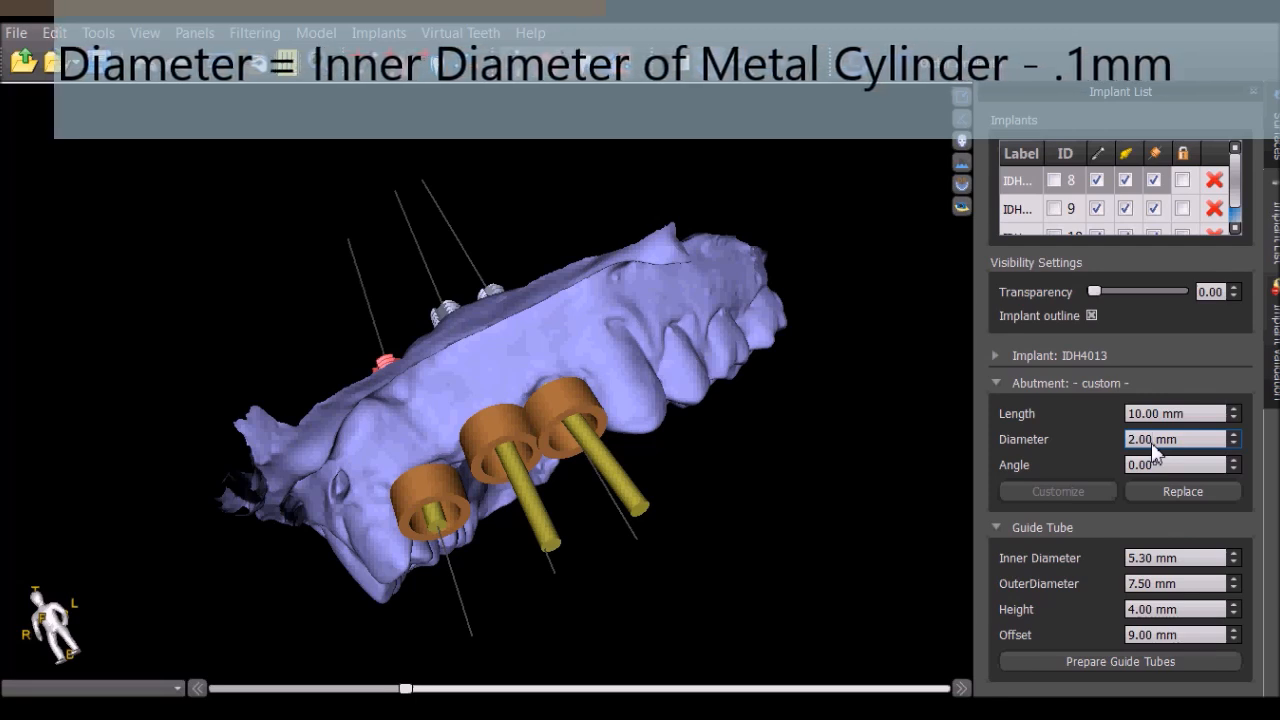
Step: Set the custom abutment diameter of the selected implant to 4.92 mm
key(BackSpace)
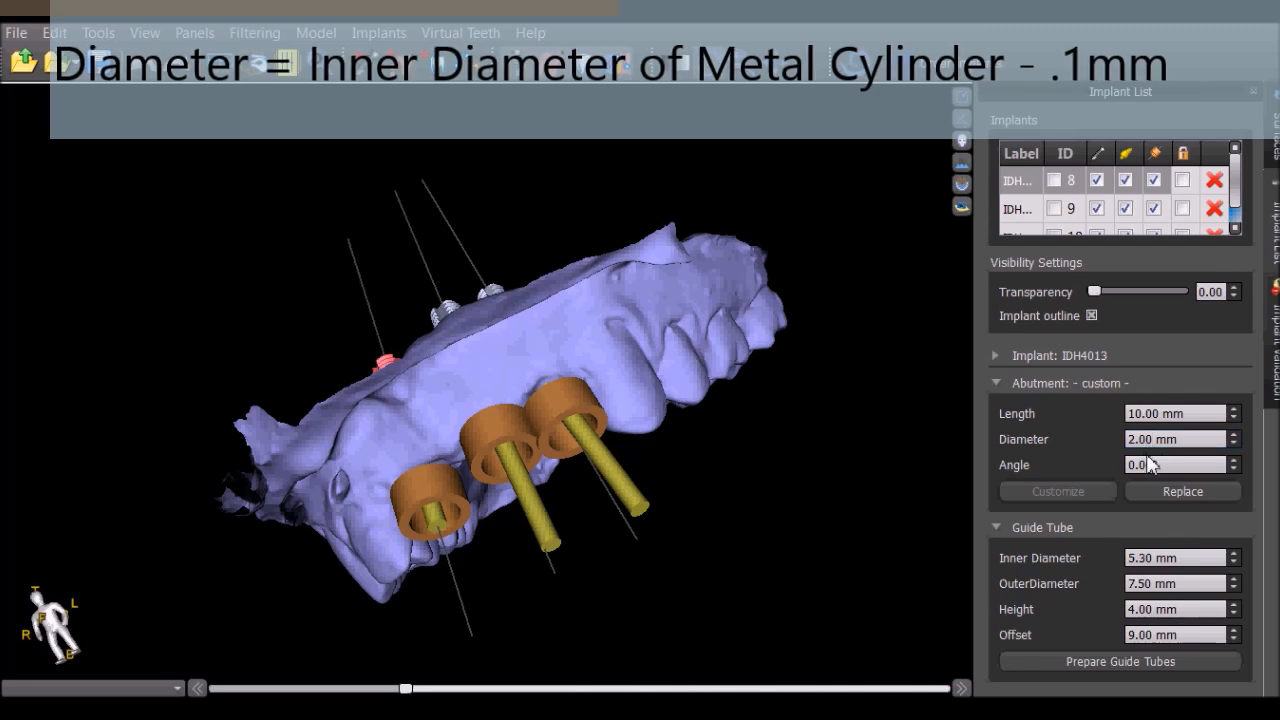
key(BackSpace)
key(BackSpace)
key(BackSpace)
text(4)
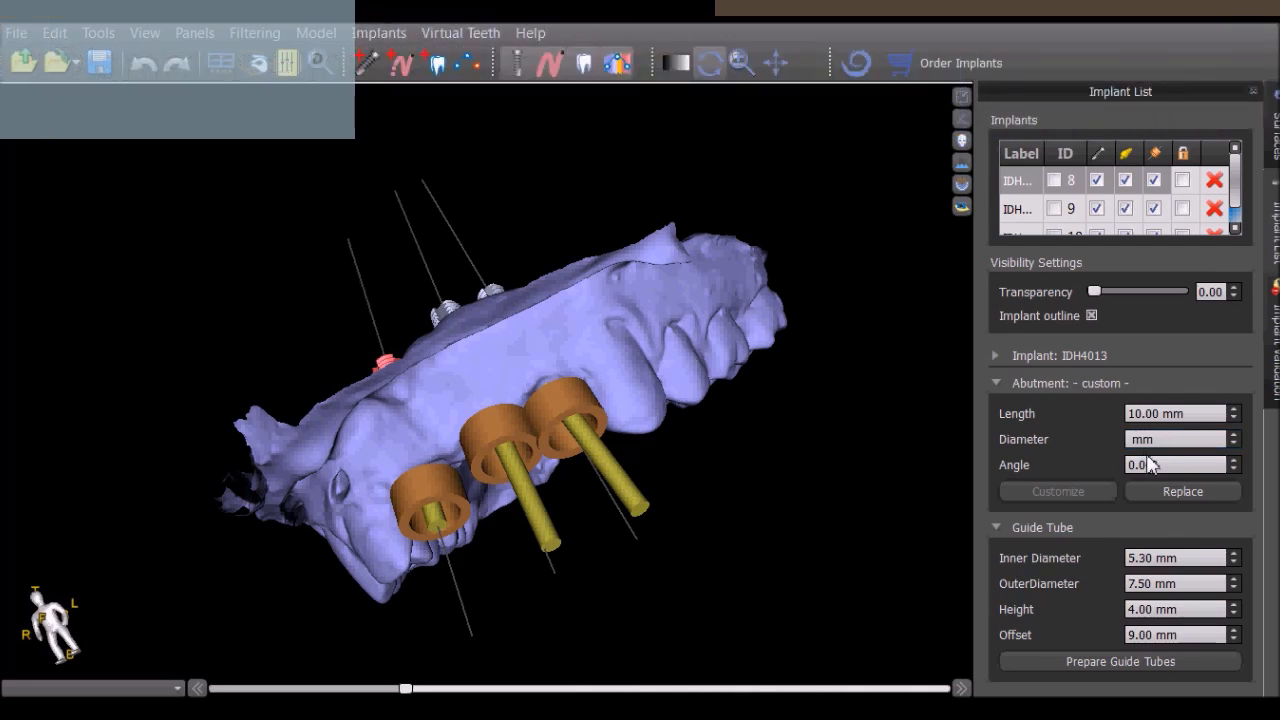
text(.92)
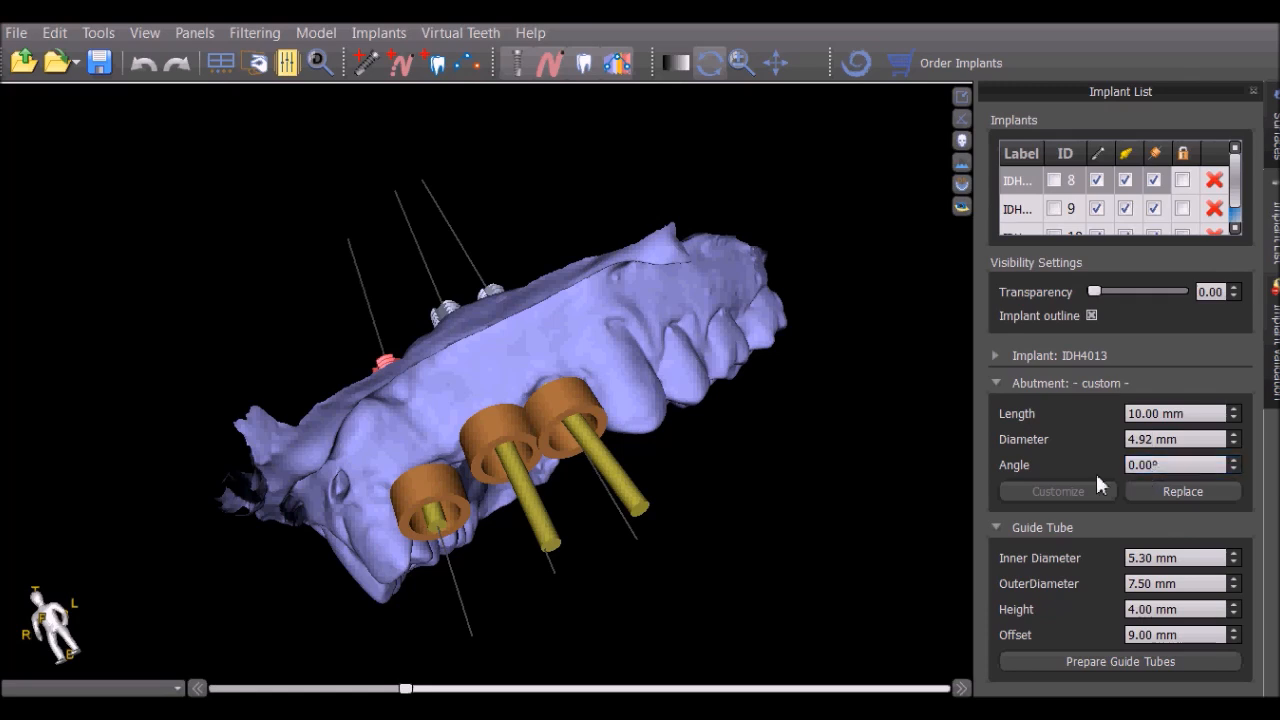
click(1172, 469)
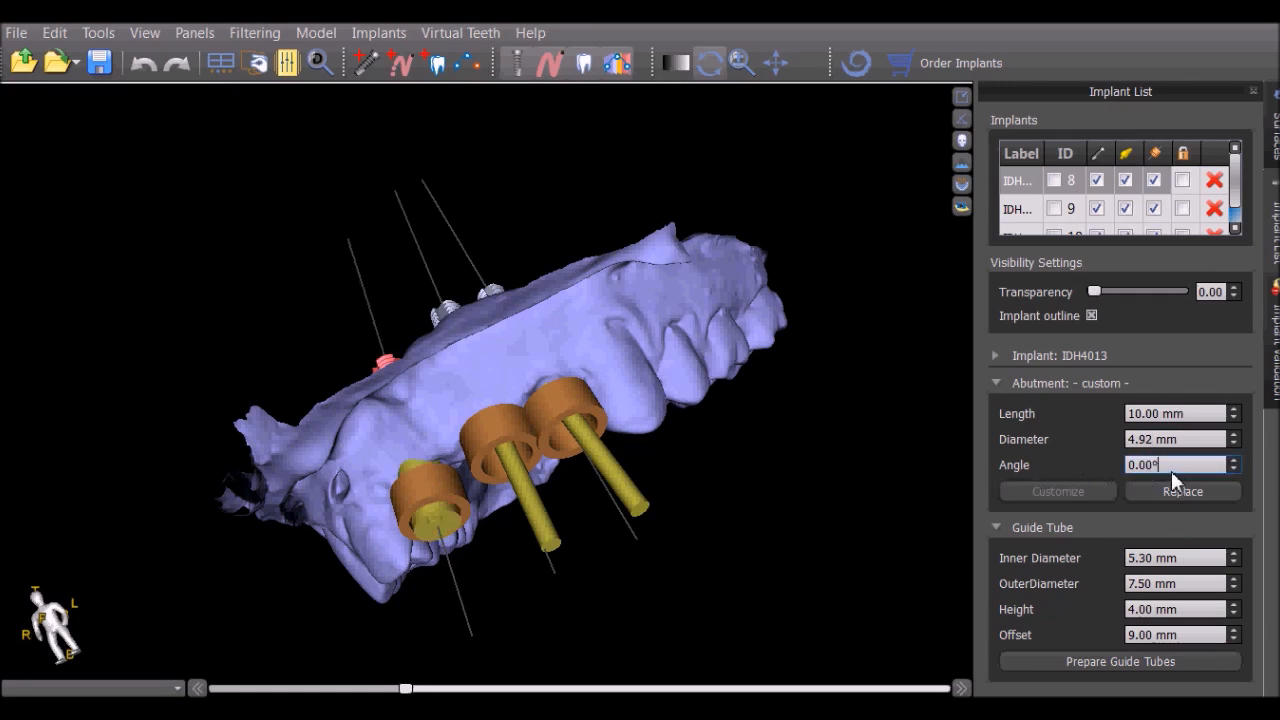
click(517, 370)
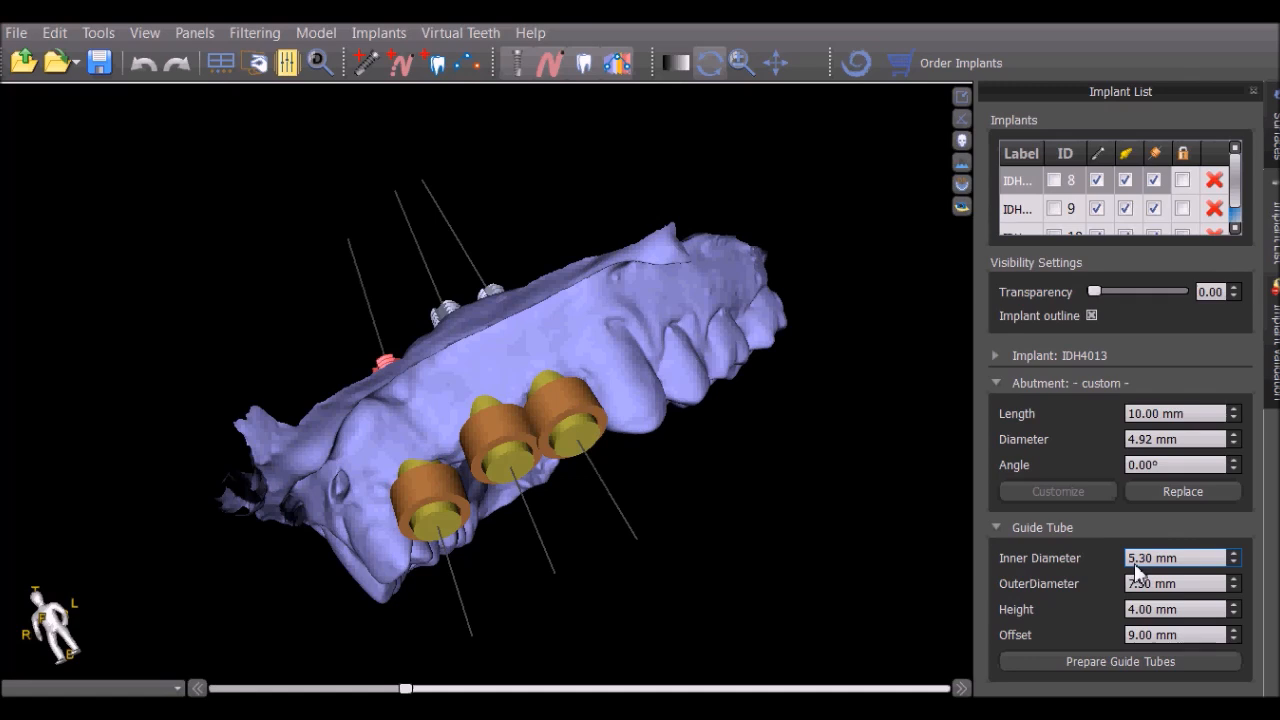
Step: Set the selected implant's guide tube to a 4.8 mm inner diameter and a 6.8 mm outer diameter
drag(1153, 558, 1110, 554)
text(4.8)
double_click(1131, 590)
text(6.8)
key(Return)
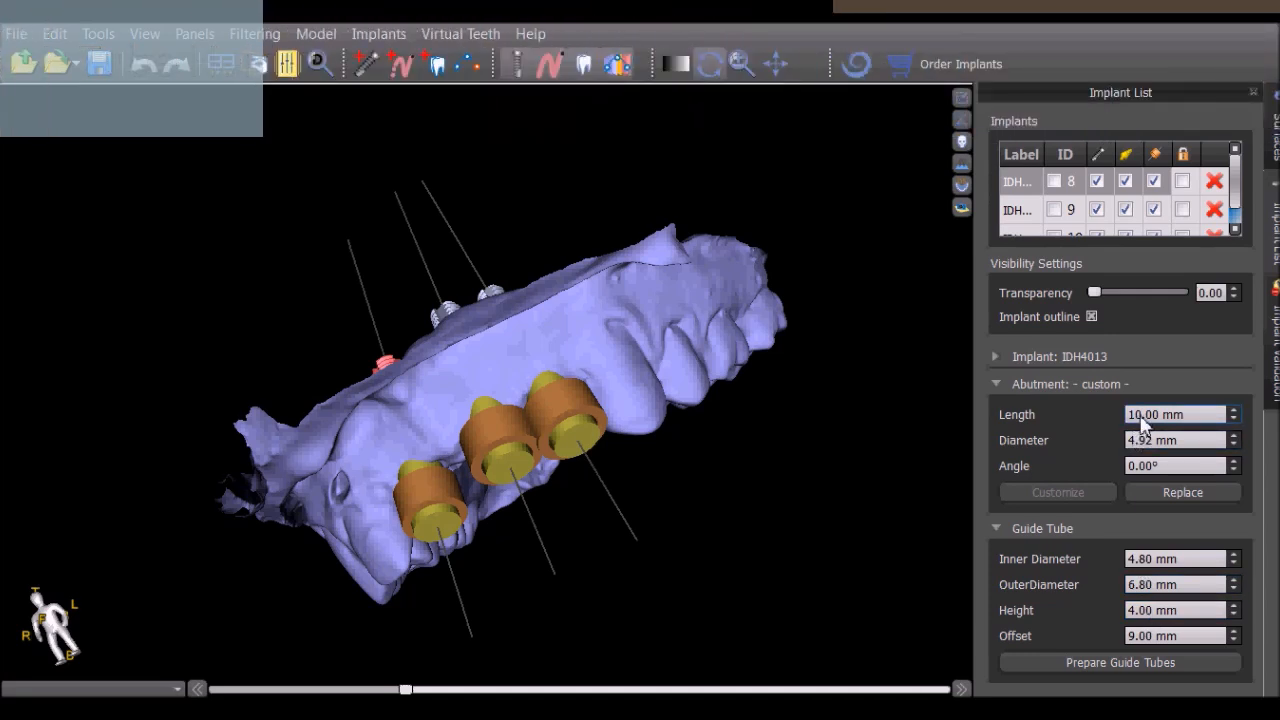
Step: Set the selected implant's guide tube height to 5 mm and its offset to 5 mm
key(BackSpace)
key(BackSpace)
key(BackSpace)
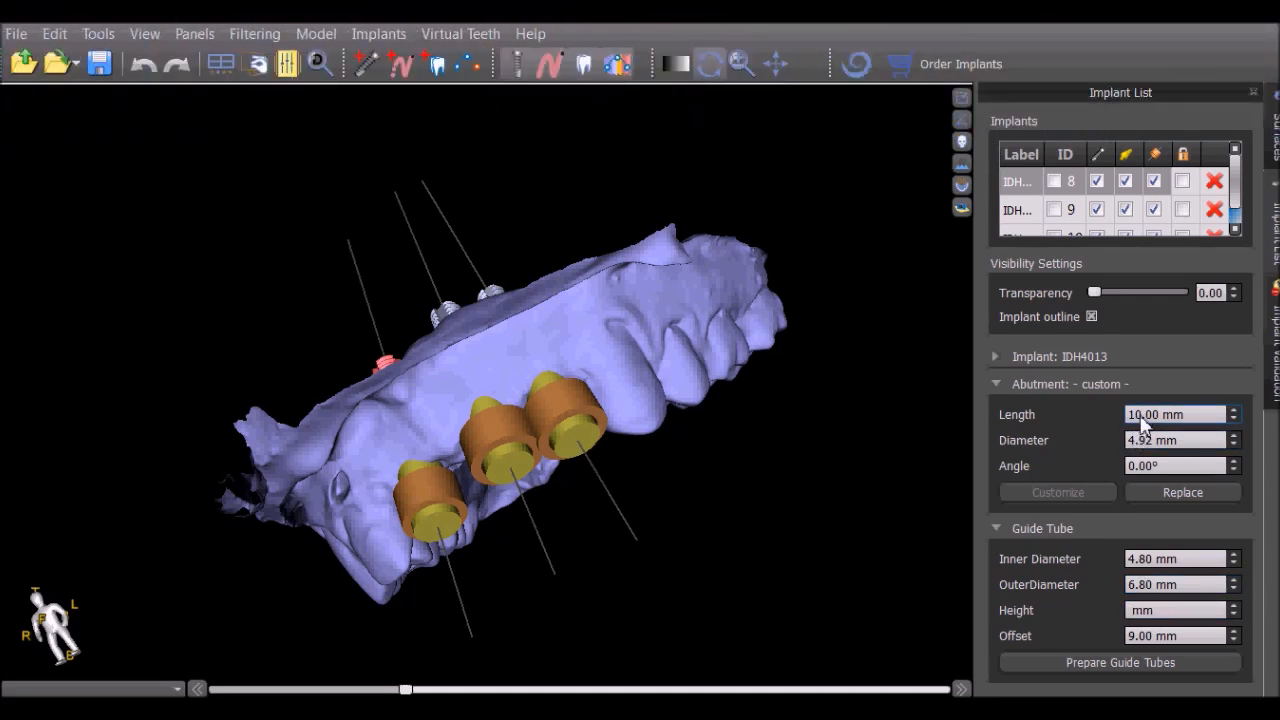
text(5)
key(Tab)
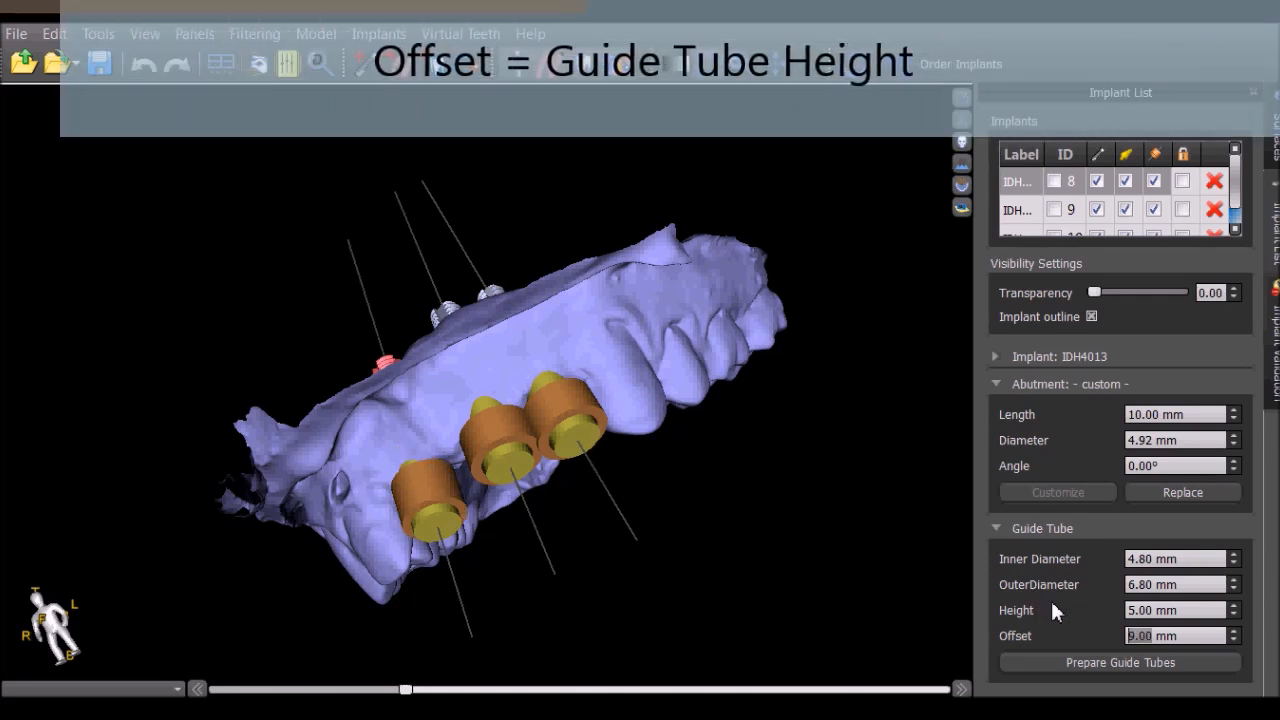
text(5)
key(Return)
Step: Check the selected implant's abutment and guide tube from the side and prepare the guide tubes for the implants
drag(497, 627, 725, 529)
click(581, 425)
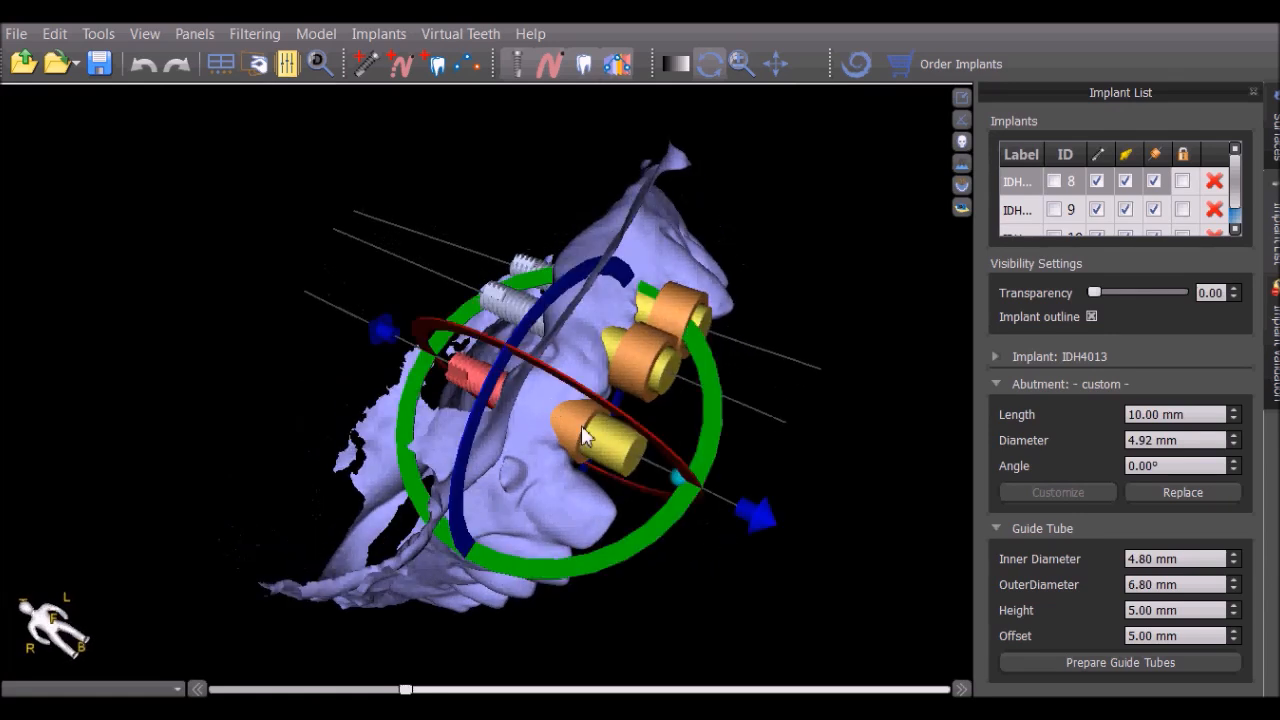
click(700, 608)
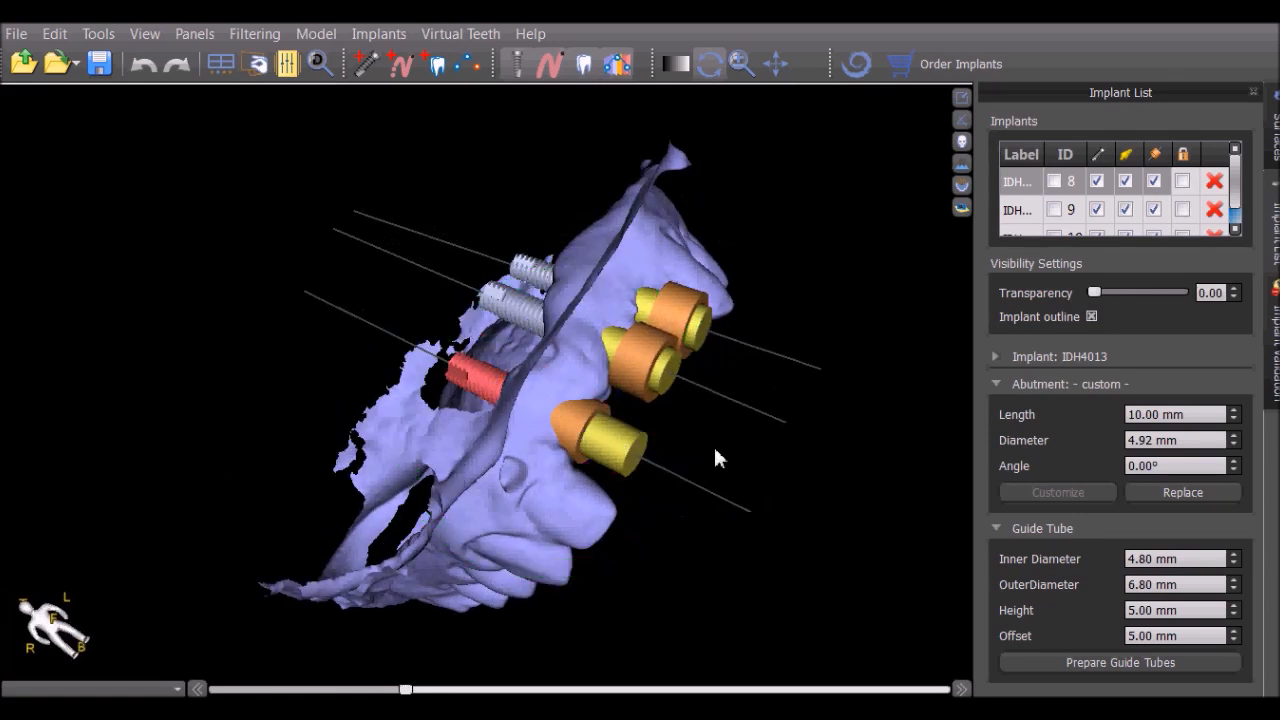
click(623, 470)
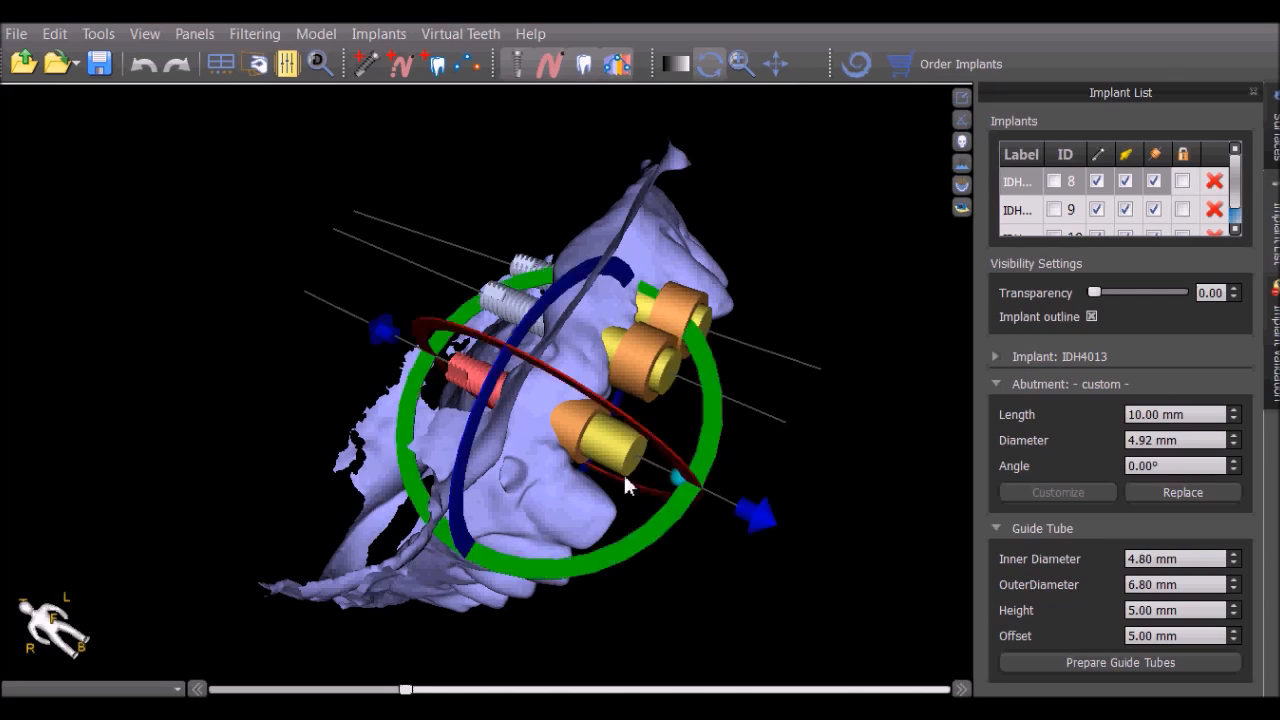
click(875, 469)
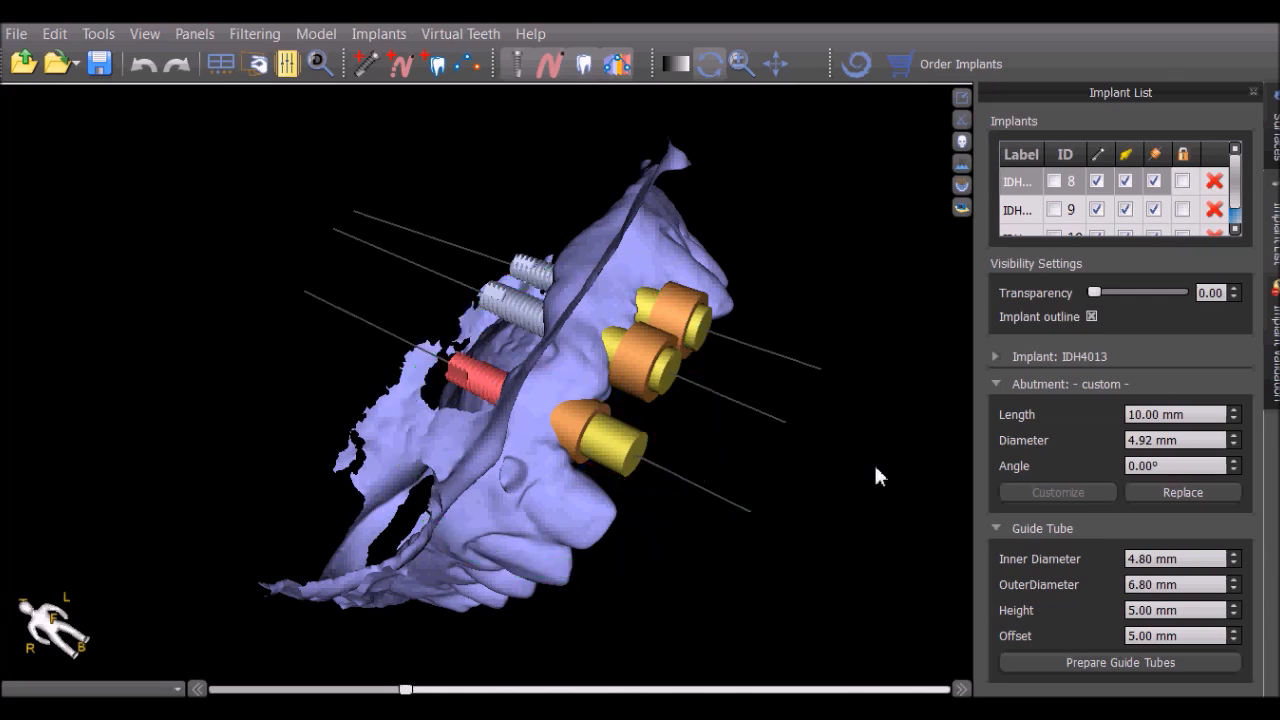
click(628, 474)
click(878, 481)
click(1108, 662)
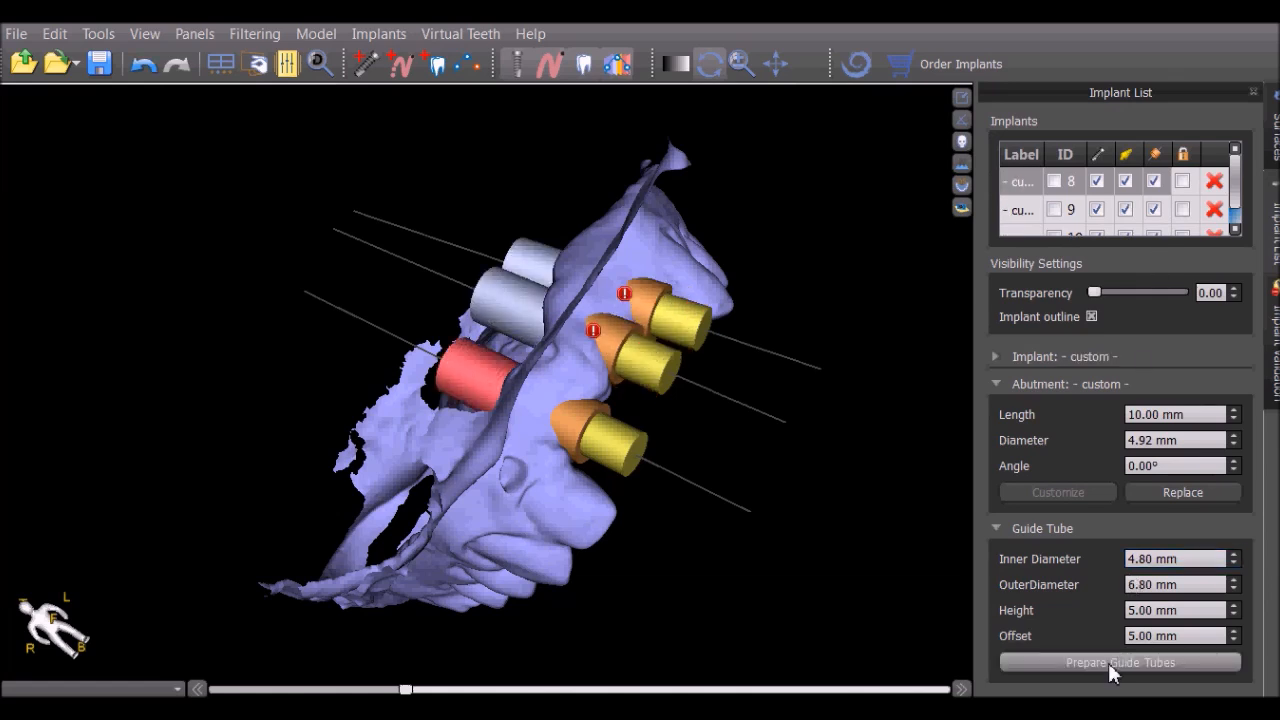